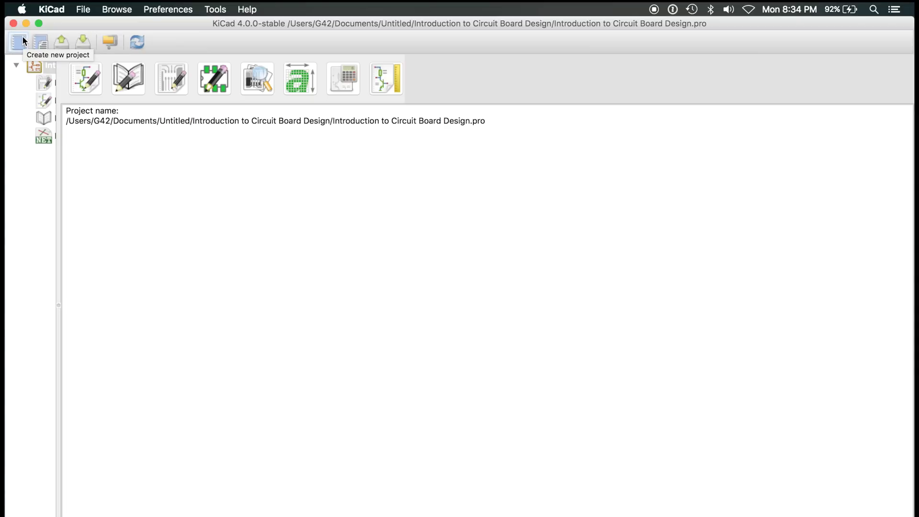
- Launch Eeschema from the project manager for 'Introduction to Circuit Board Design'
click(86, 75)
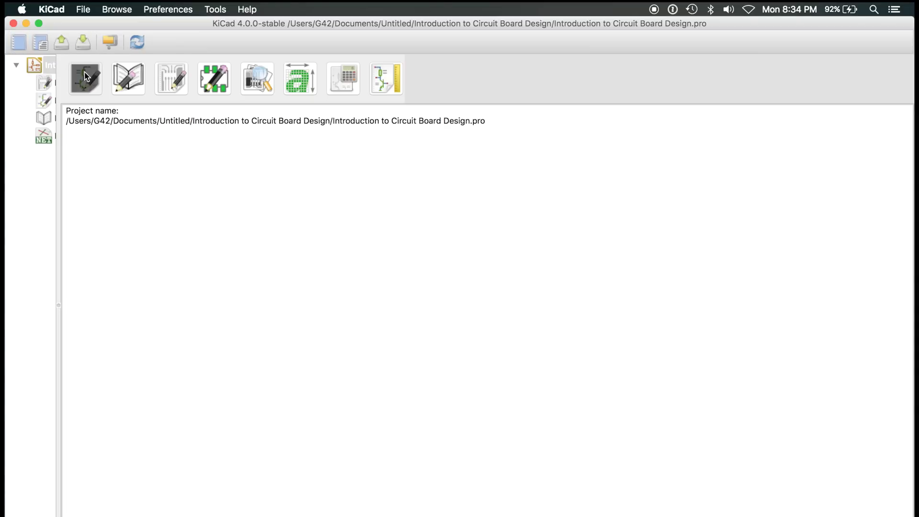
- Zoom into the empty sheet, toggle the grid off and back on, and check Preferences
scroll(441, 243, up, 2)
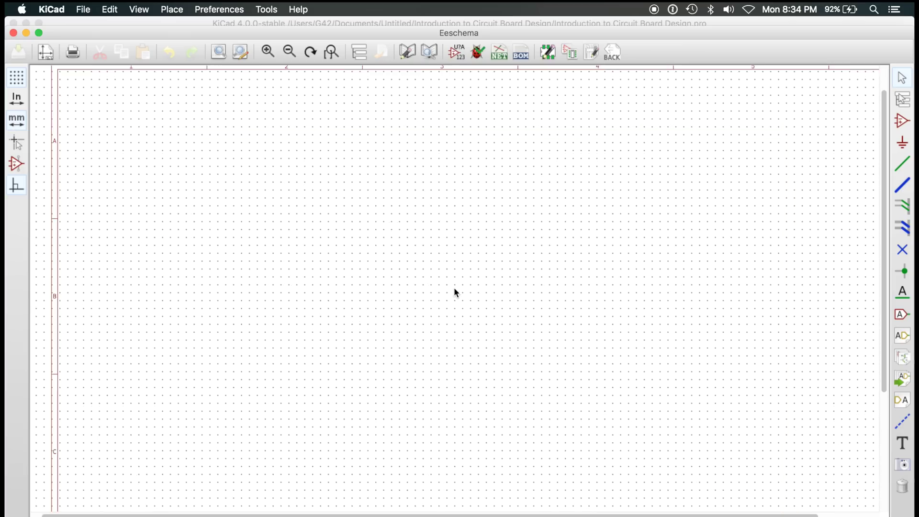
scroll(454, 288, up, 1)
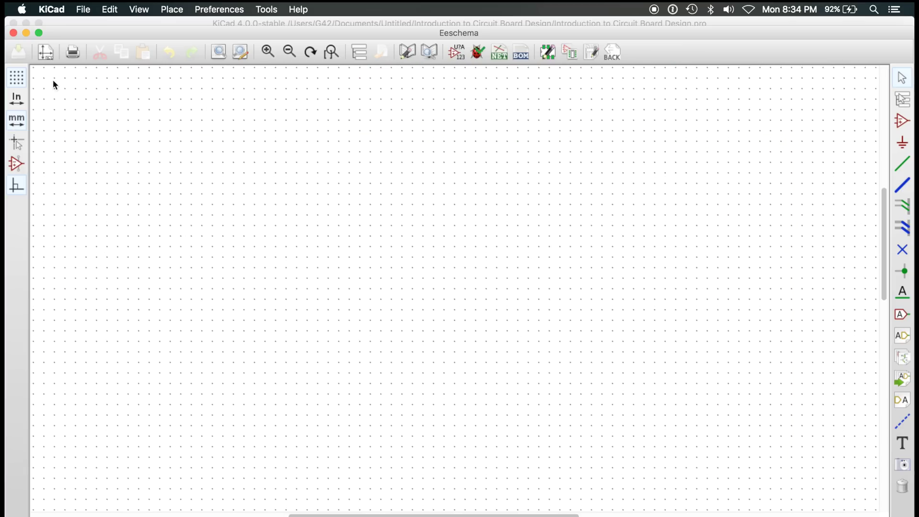
click(17, 77)
click(21, 82)
click(193, 7)
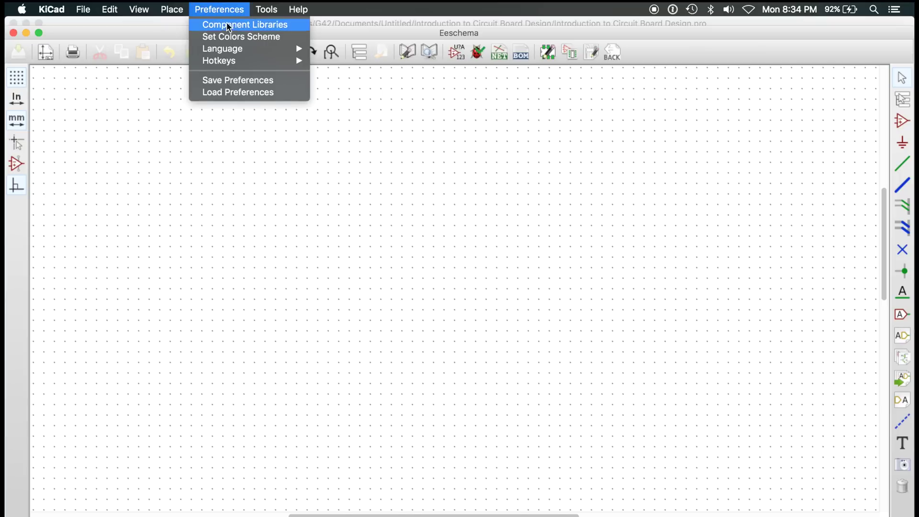
click(420, 185)
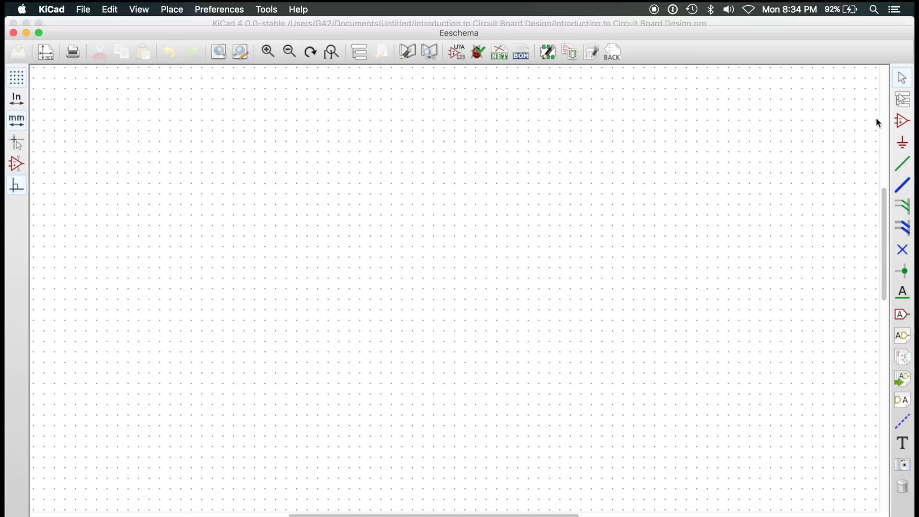
- Place a CONN_01X02 two-pin connector, found by filtering 'conn', on the left of the sheet
click(900, 121)
click(233, 255)
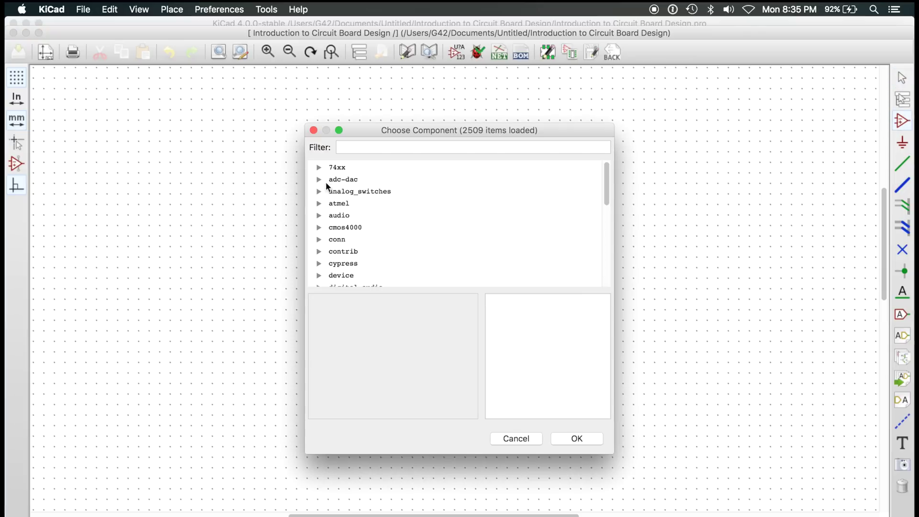
mouse_move(610, 185)
mouse_down()
mouse_move(608, 281)
mouse_move(600, 172)
mouse_up()
click(319, 203)
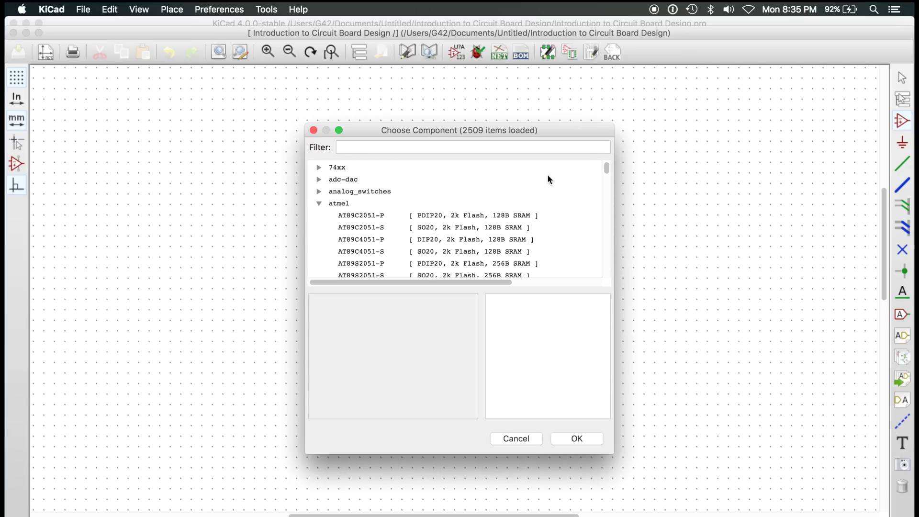
mouse_move(607, 167)
mouse_down()
mouse_move(607, 245)
mouse_move(606, 167)
mouse_up()
click(557, 148)
text(conn)
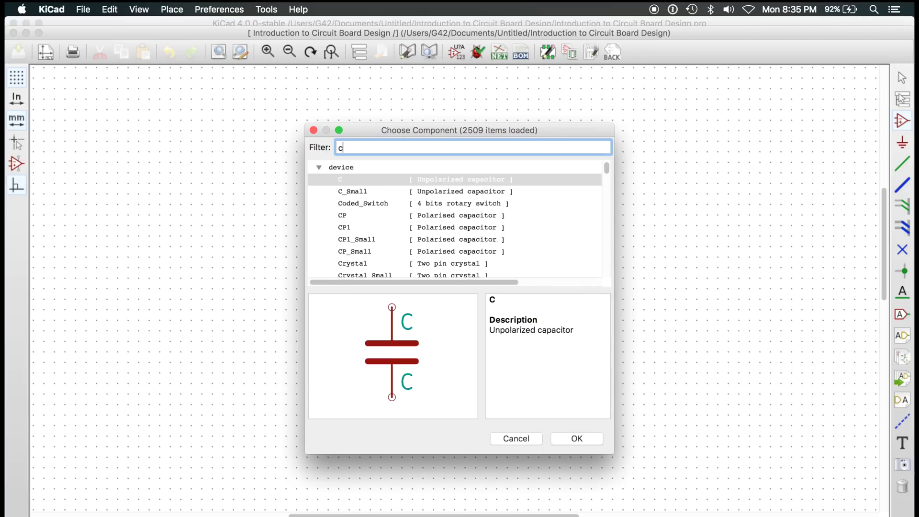
click(500, 191)
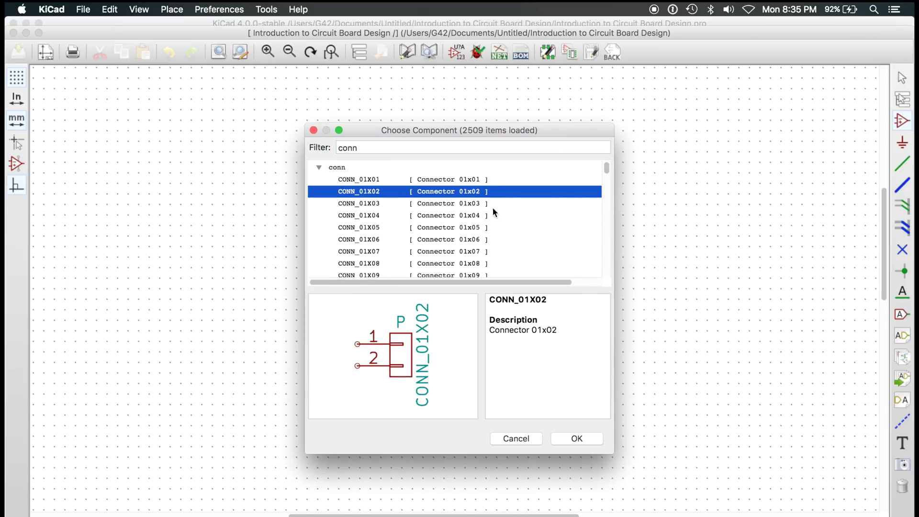
click(570, 437)
click(211, 226)
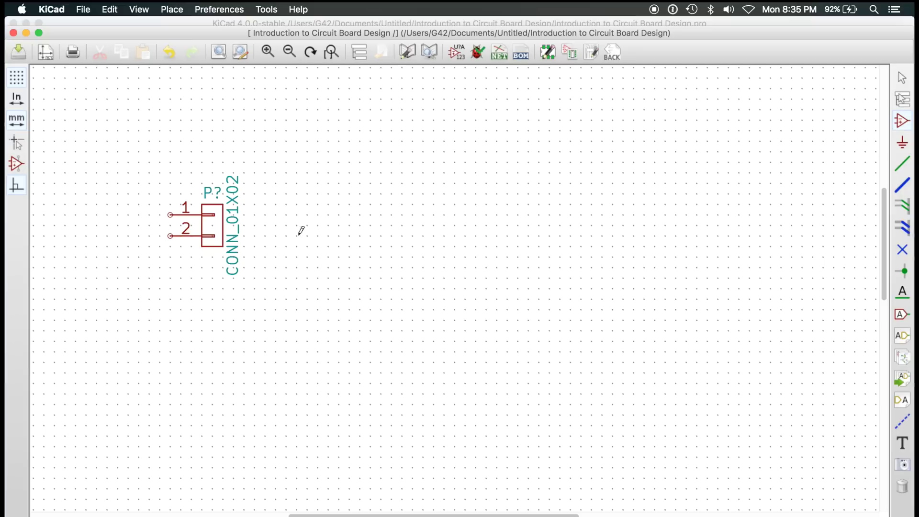
- Place an unpolarized capacitor C, filtered by 'cap', to the right of the connector
click(329, 182)
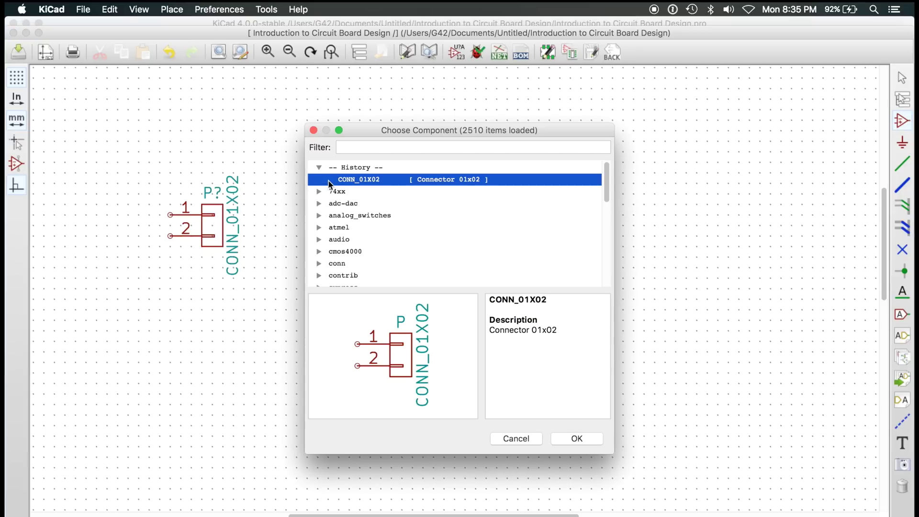
click(362, 147)
text(cap)
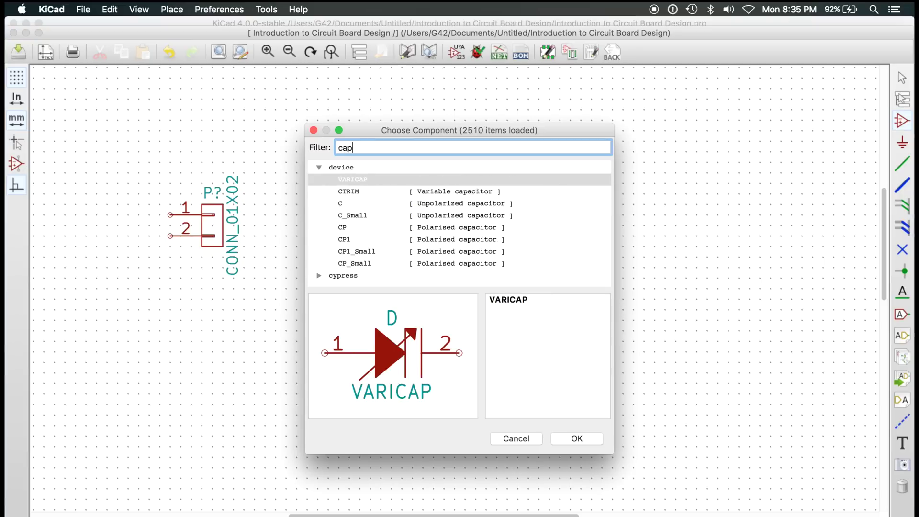
click(421, 205)
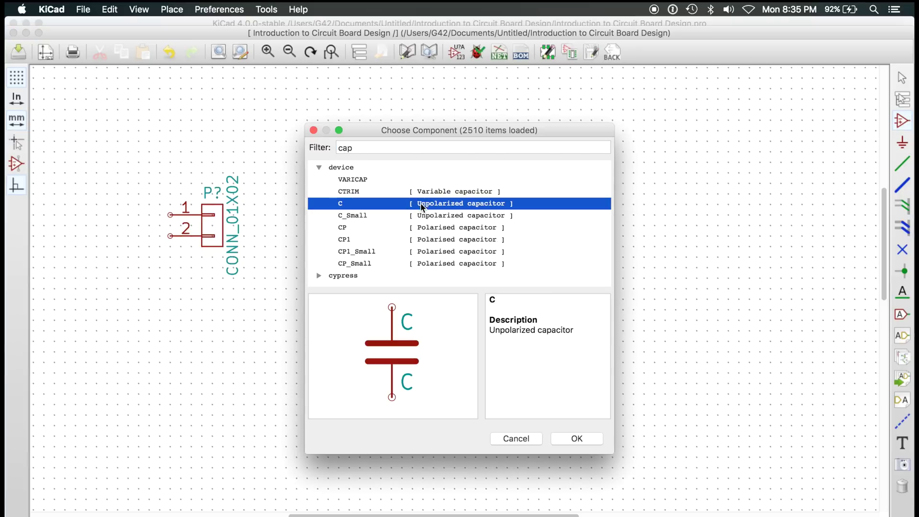
click(576, 439)
click(329, 183)
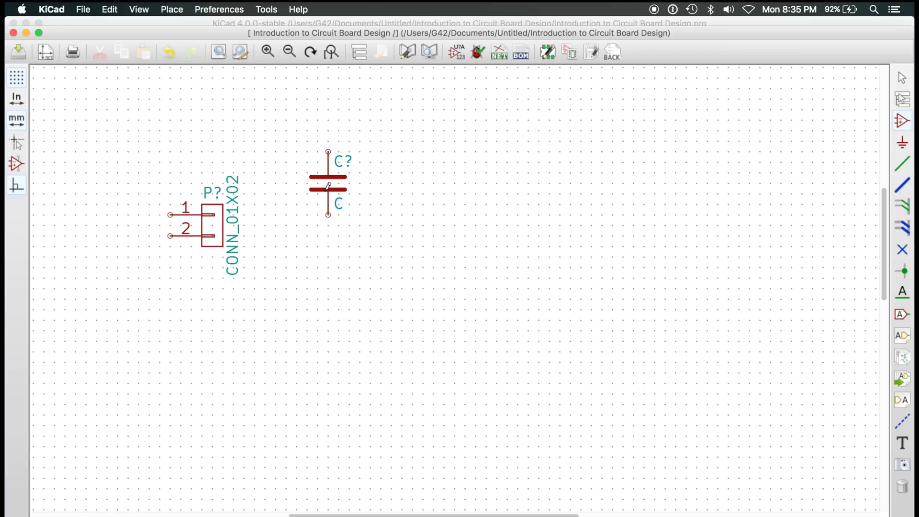
- Set the capacitor's value to 2.7uF and duplicate it with C
key(v)
click(287, 245)
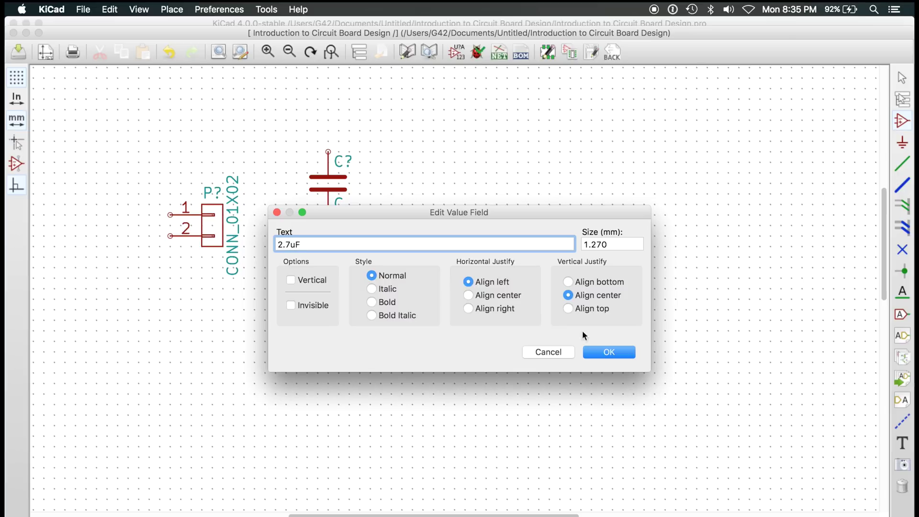
click(605, 354)
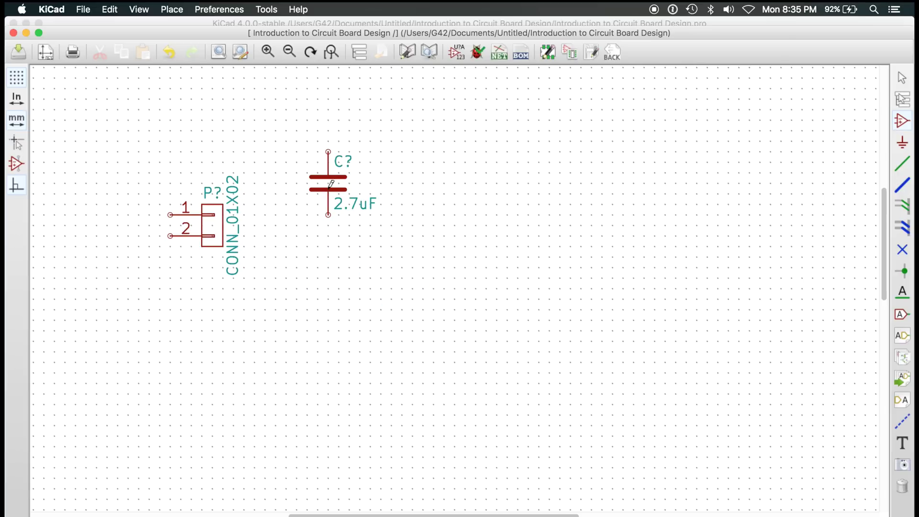
key(c)
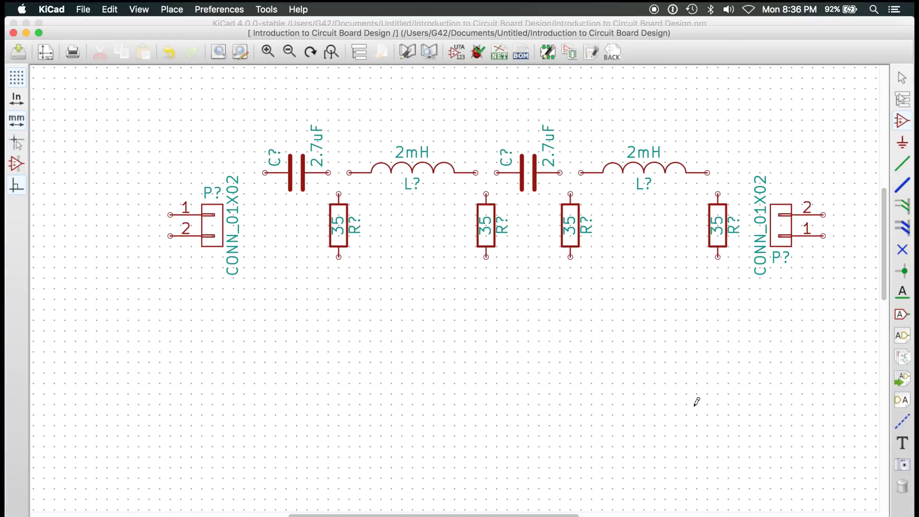
- Start a wire from the left connector's pin 1, undoing and cancelling the misplaced attempts
click(903, 165)
click(171, 214)
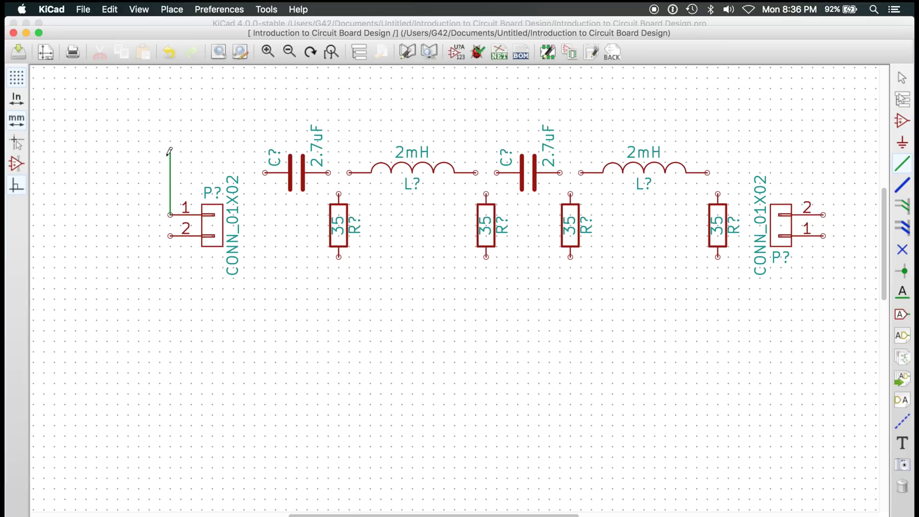
double_click(118, 172)
key(super+z)
click(170, 214)
click(202, 130)
click(202, 96)
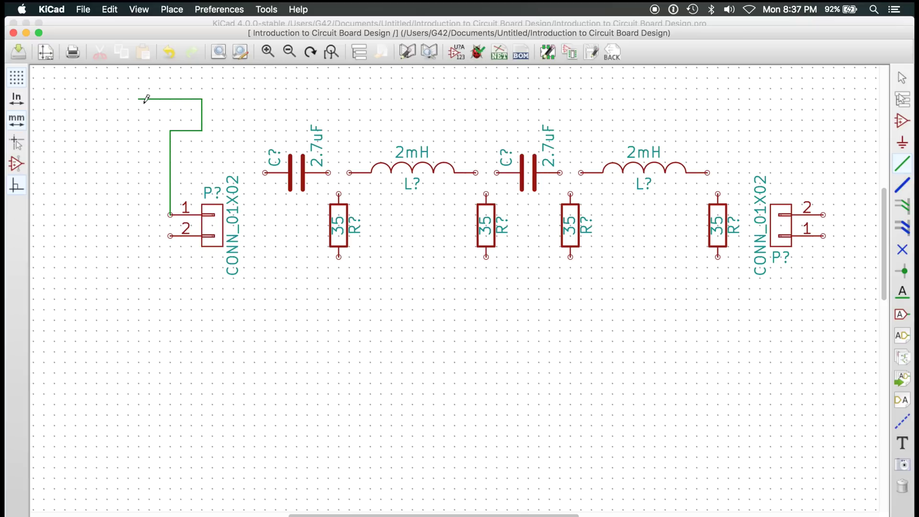
key(Escape)
- Run the common return wire from left connector pin 2 along the resistors' bottoms to the right connector
click(170, 236)
click(339, 256)
click(486, 257)
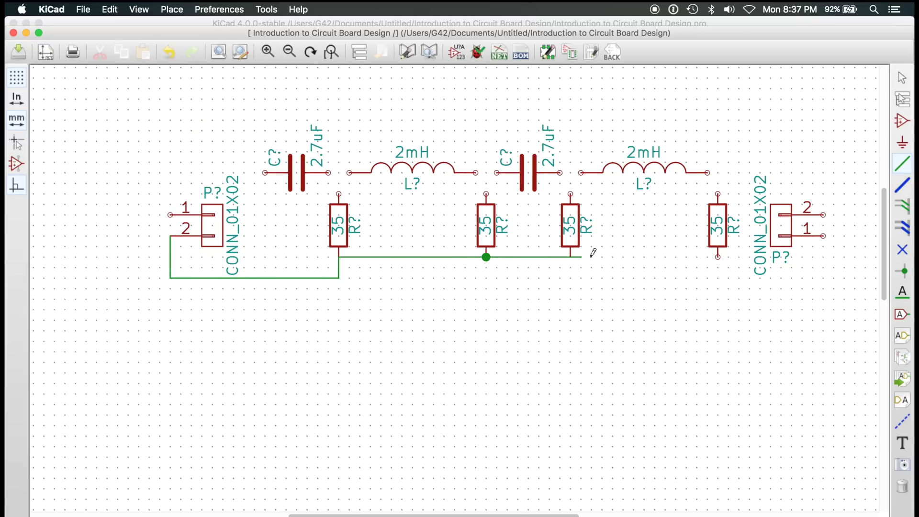
click(571, 257)
click(718, 256)
click(823, 288)
click(823, 236)
click(823, 214)
- Wire the top capacitor-inductor chain, tying each resistor top in and looping to connector pin 1
click(707, 173)
click(718, 194)
click(570, 193)
click(497, 172)
click(485, 194)
click(350, 173)
click(338, 194)
click(264, 173)
click(171, 214)
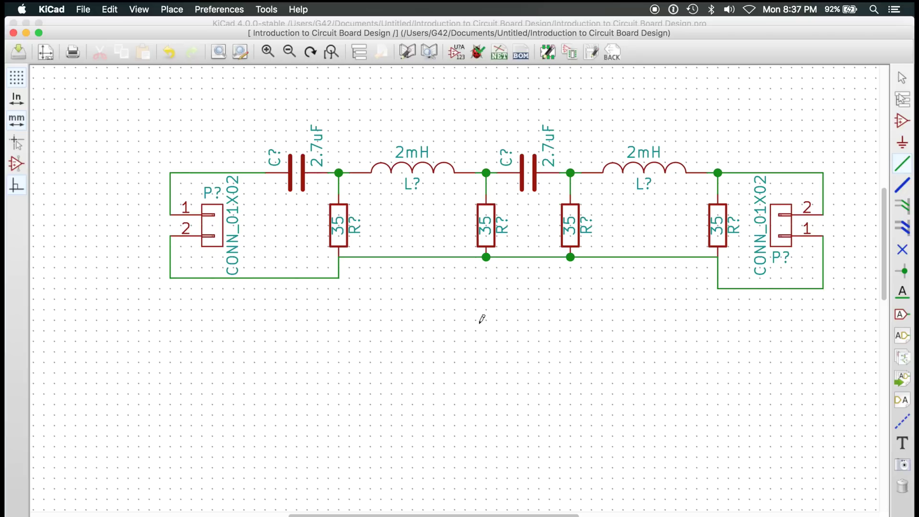
- Pick the TEST_1P test point symbol by filtering 'test' to place on the top nodes
click(902, 121)
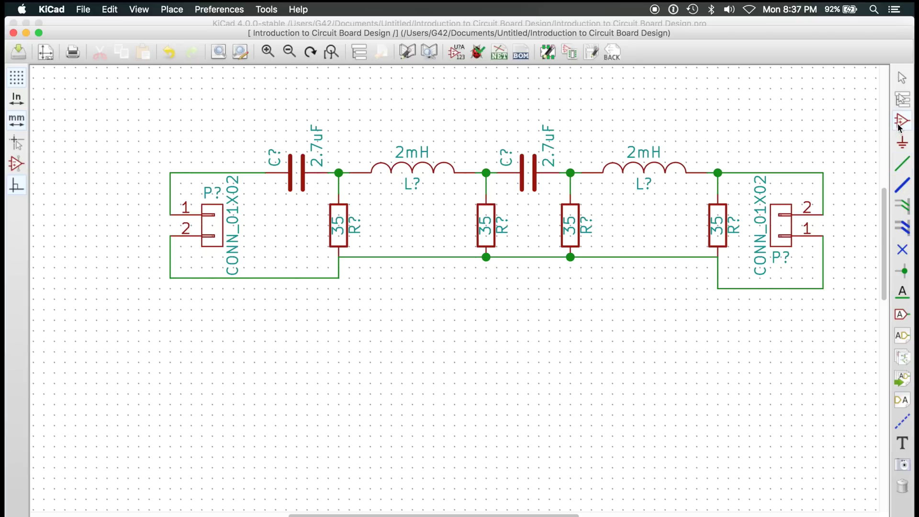
click(369, 120)
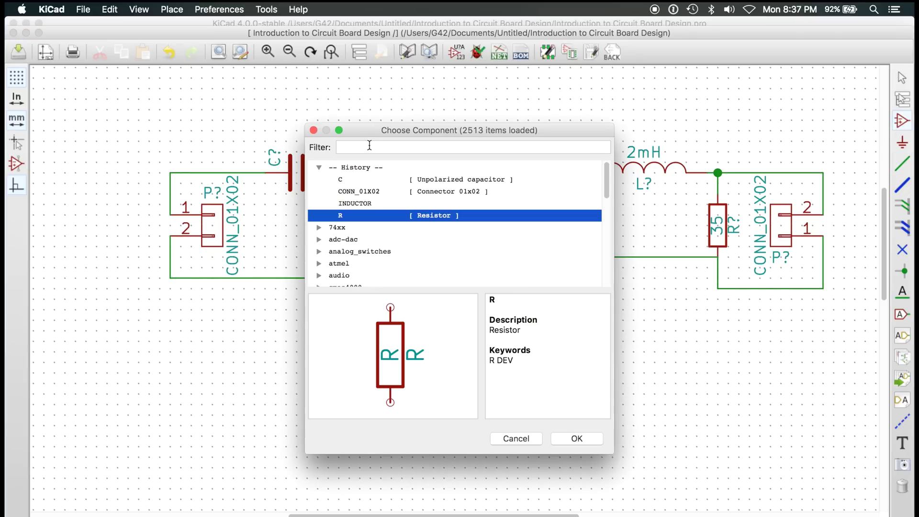
text(test)
click(435, 192)
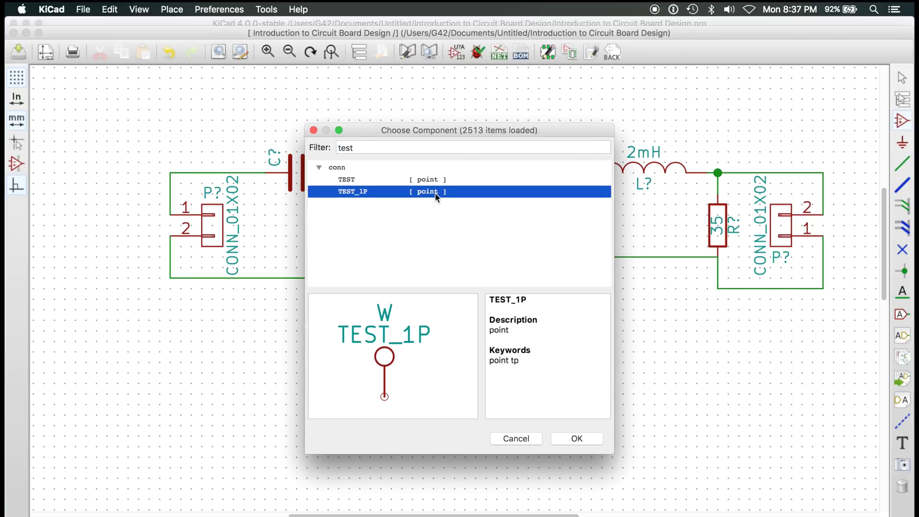
click(576, 439)
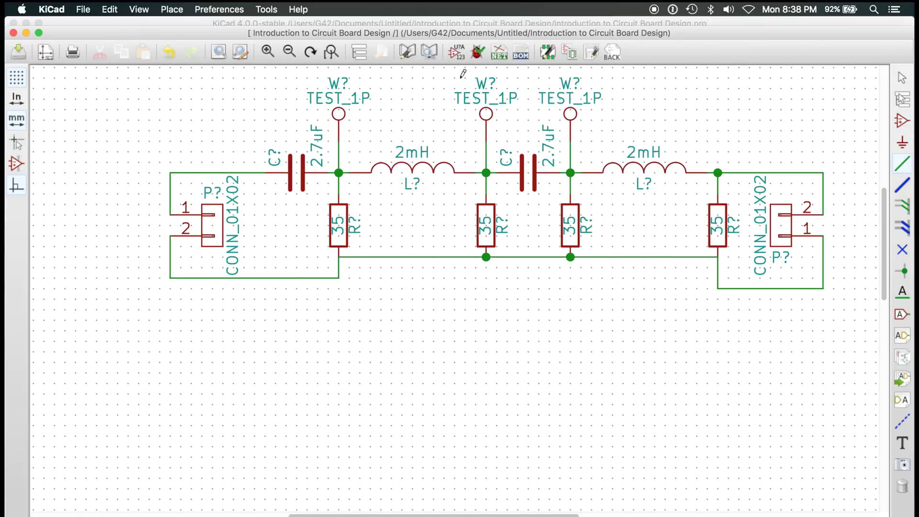
- Annotate all parts, giving references P1–P2, C1–C2, L1–L2, R1–R4 and W1–W3
click(455, 52)
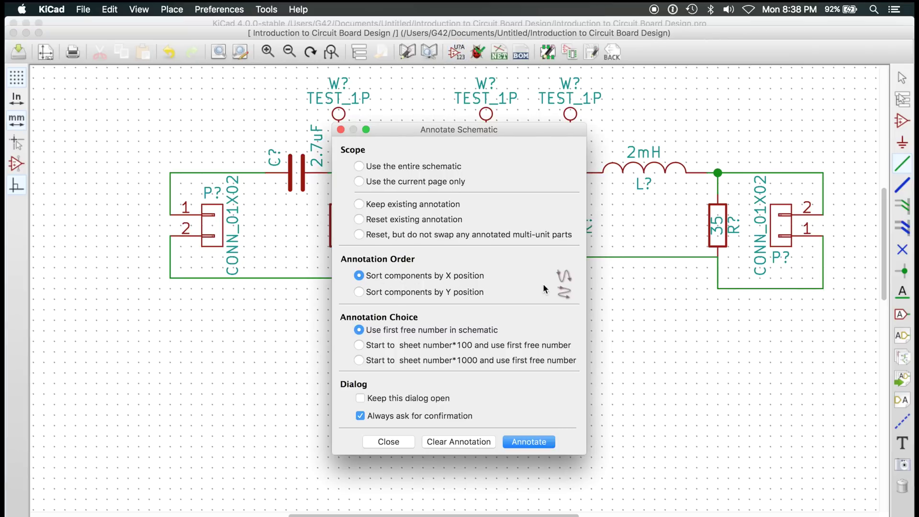
click(525, 441)
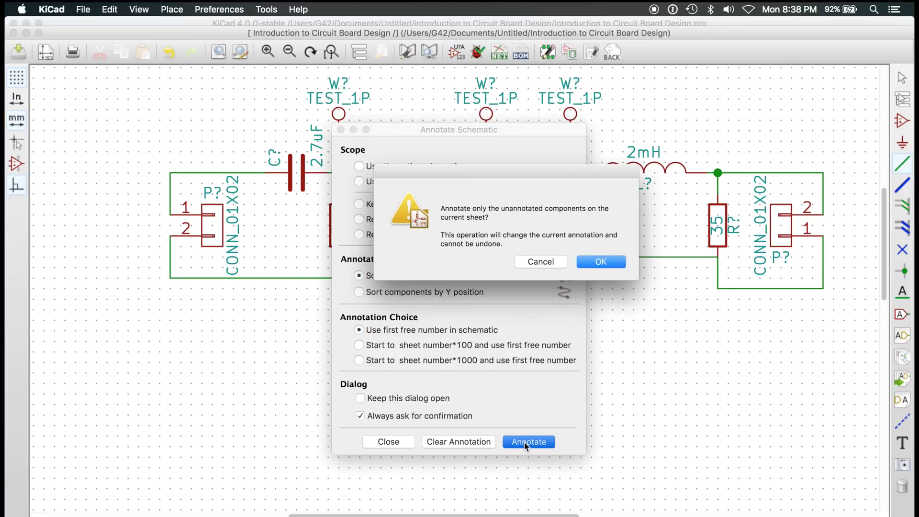
click(599, 261)
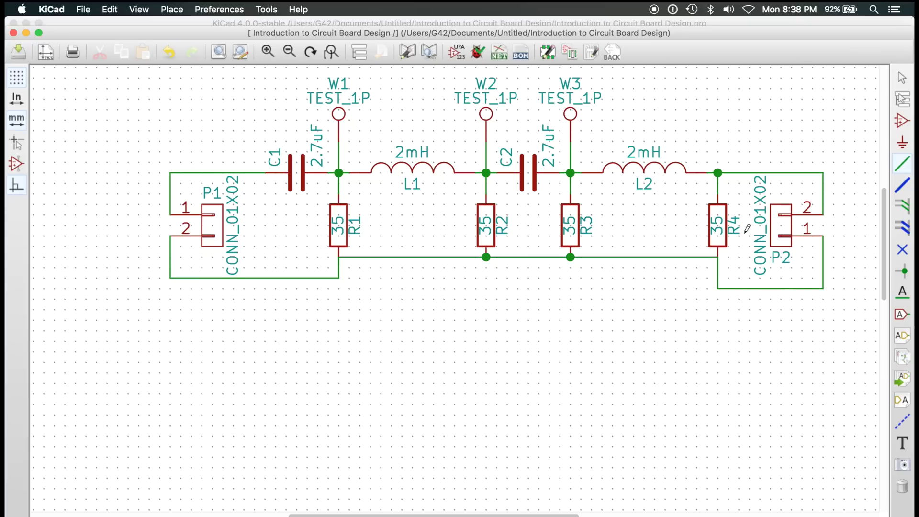
- Using pin-count and keyword filters, assign C_0805, SELF-WE-TPC_M, terminal block and R_0805 footprints
click(570, 54)
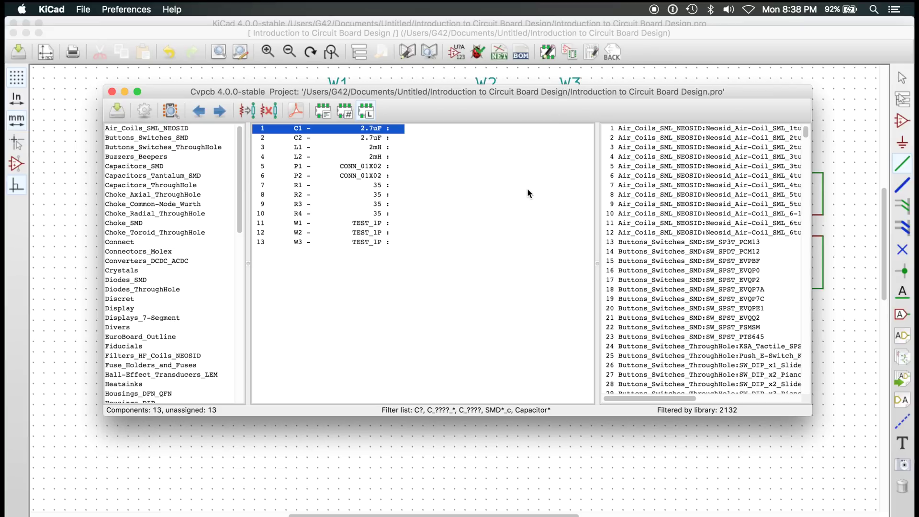
click(380, 137)
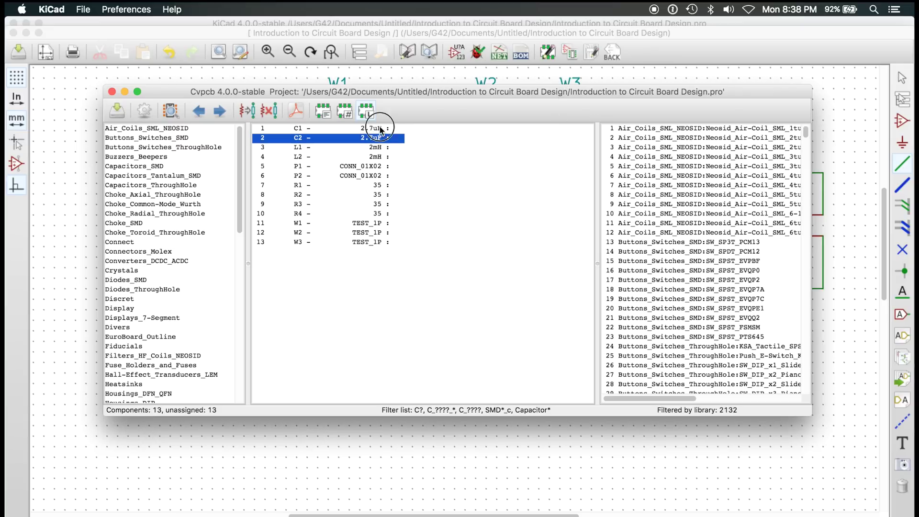
click(381, 129)
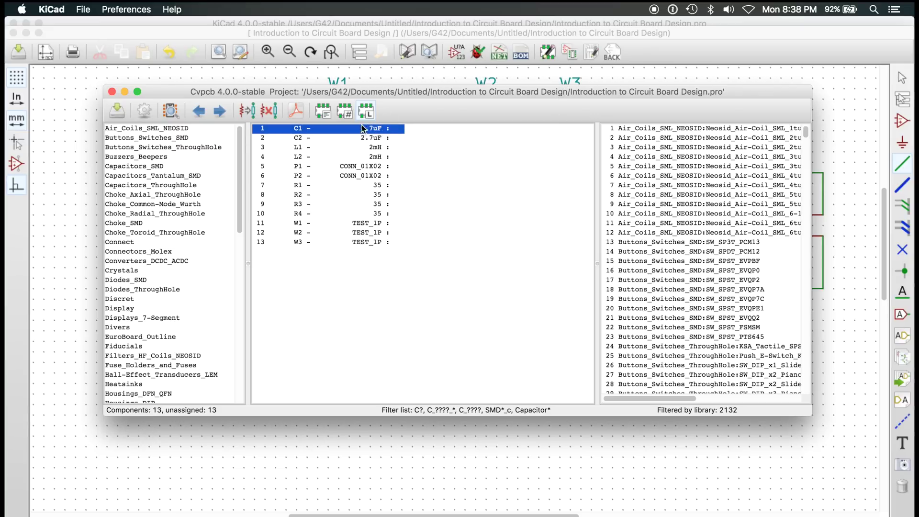
click(344, 111)
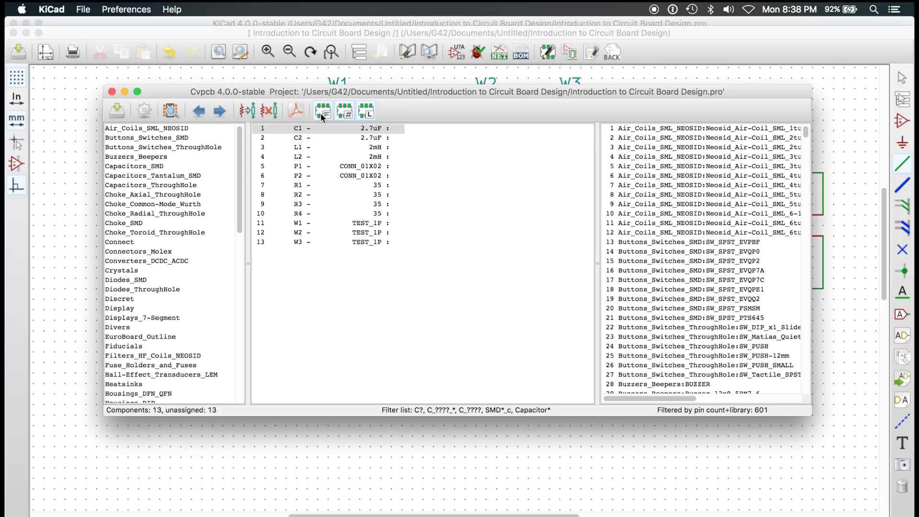
click(322, 111)
double_click(694, 166)
double_click(693, 166)
double_click(693, 166)
double_click(694, 166)
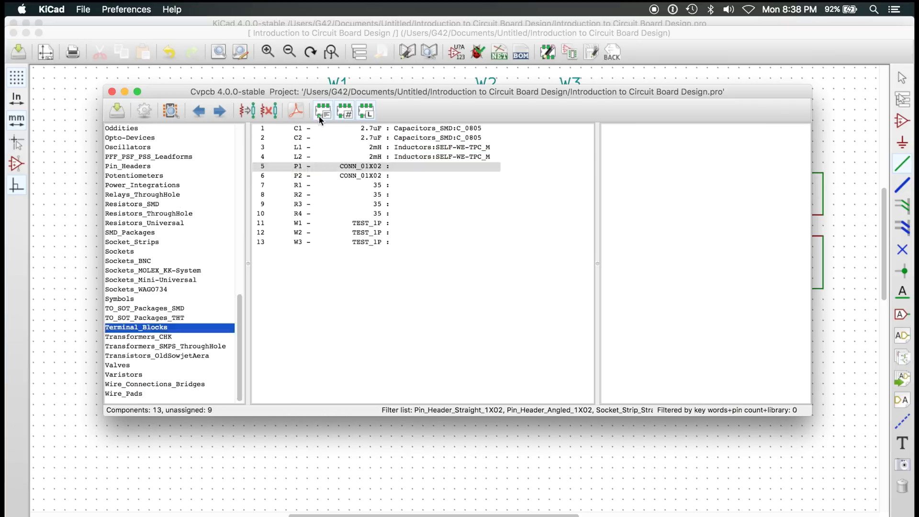
double_click(694, 166)
double_click(694, 166)
double_click(694, 166)
double_click(694, 166)
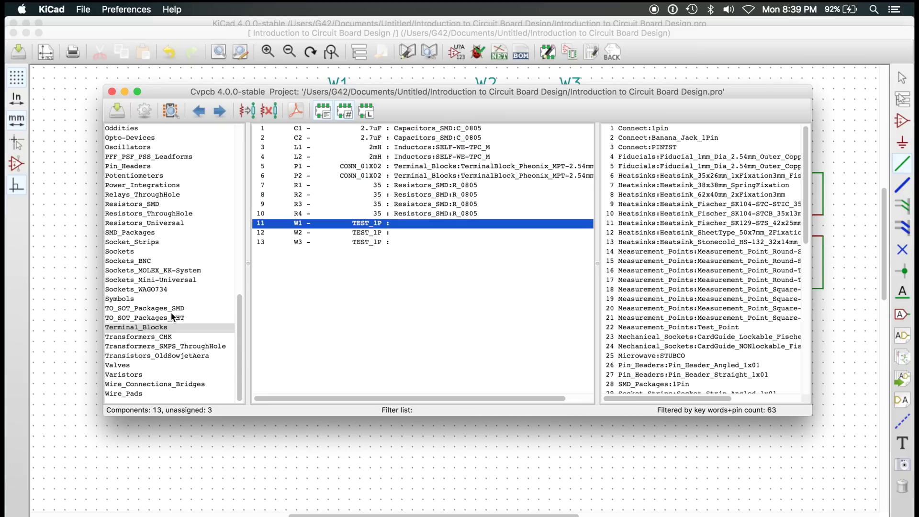
- Give W1–W3 the Wire_Pads SolderWirePad_single_0-8mmDrill footprint, then save and exit Cvpcb
click(127, 391)
click(366, 112)
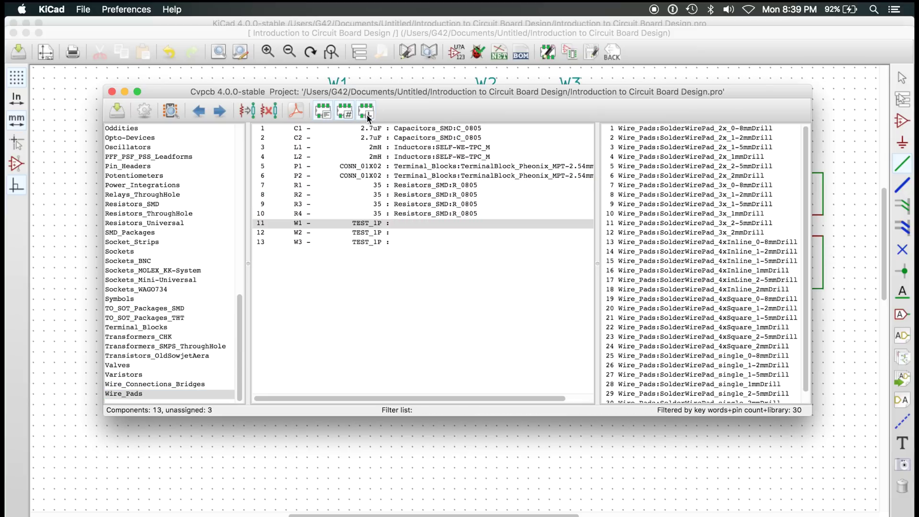
click(345, 113)
click(323, 111)
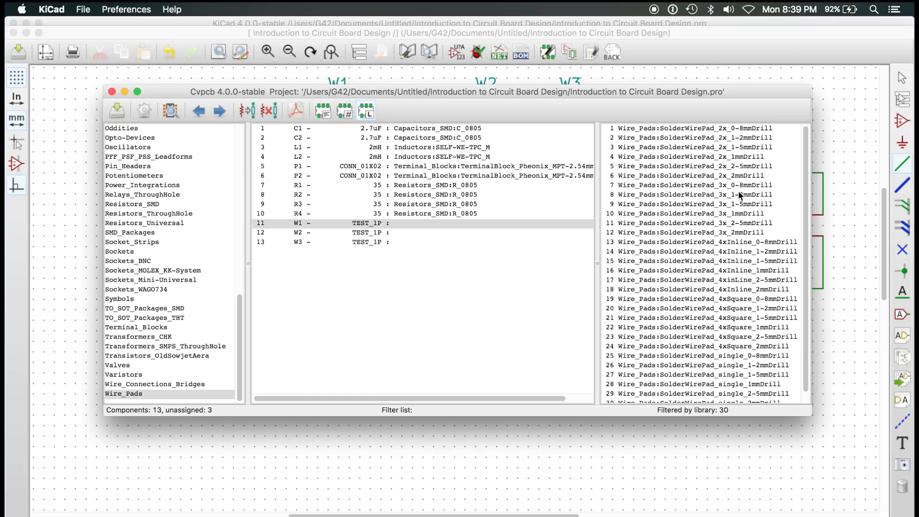
scroll(702, 229, down, 1)
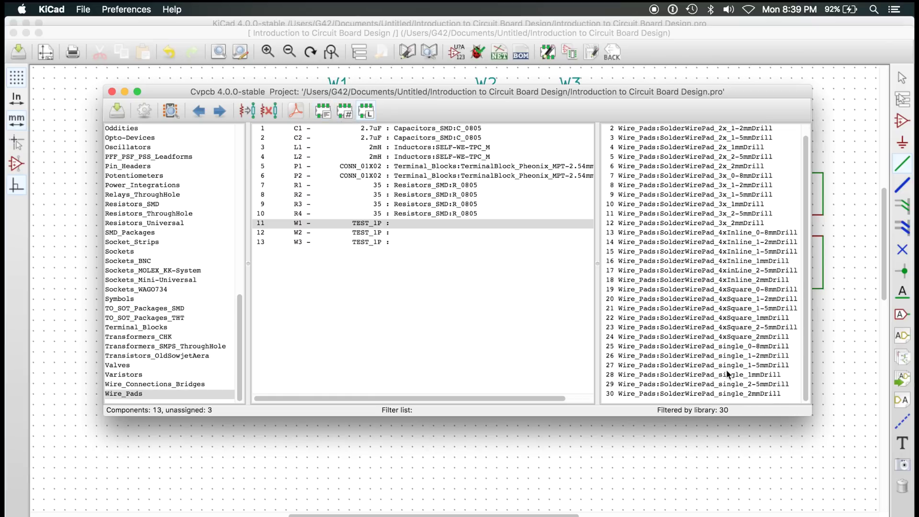
double_click(759, 346)
double_click(758, 346)
double_click(758, 346)
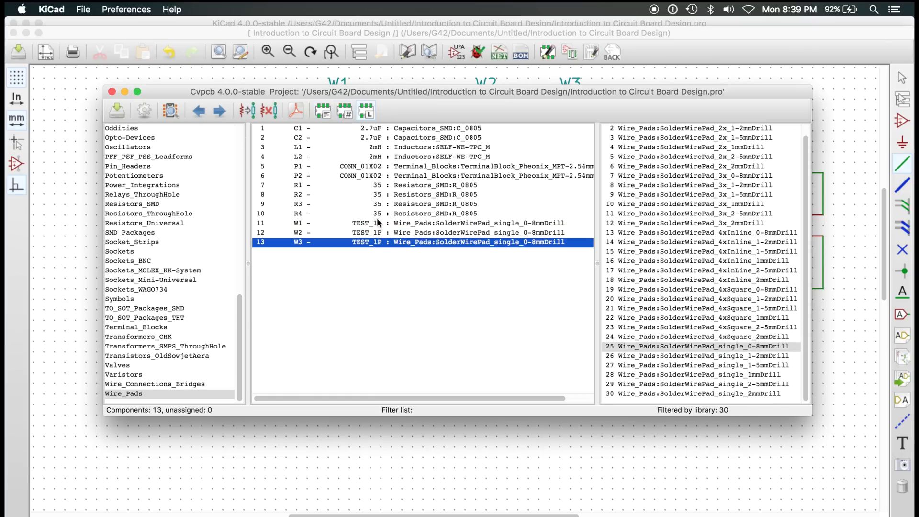
click(112, 92)
click(427, 285)
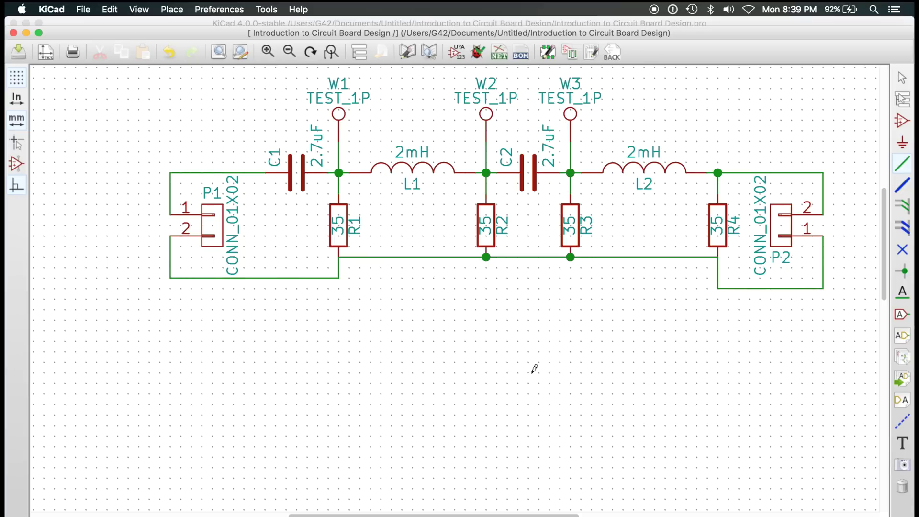
- Generate the Pcbnew-format netlist and save it over the existing Netlist.net
click(499, 55)
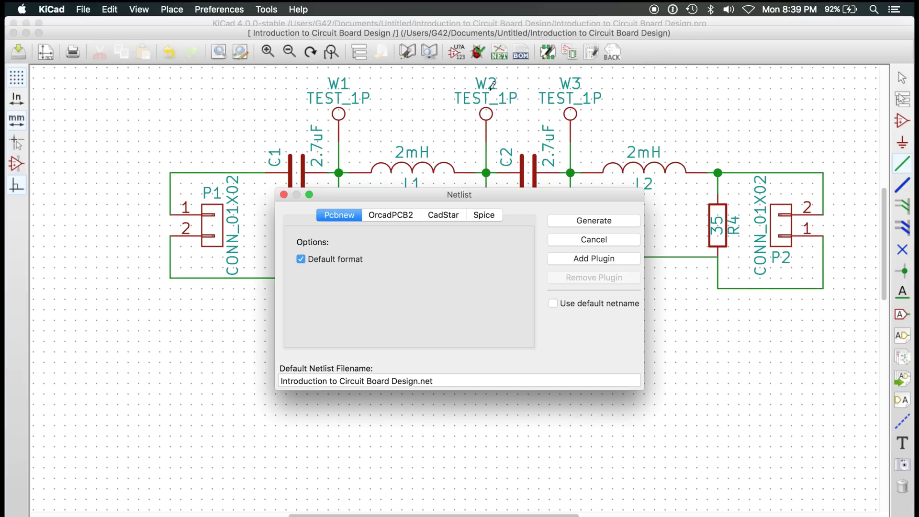
click(584, 221)
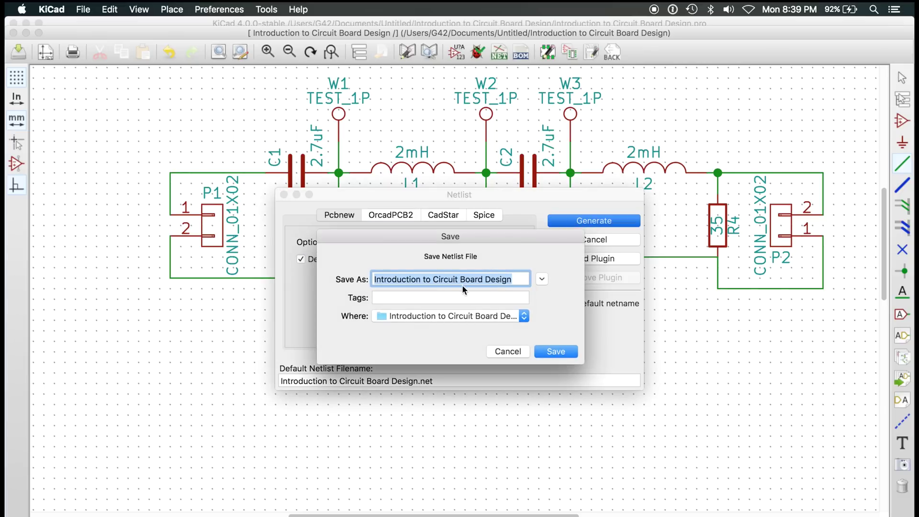
text(Netlist)
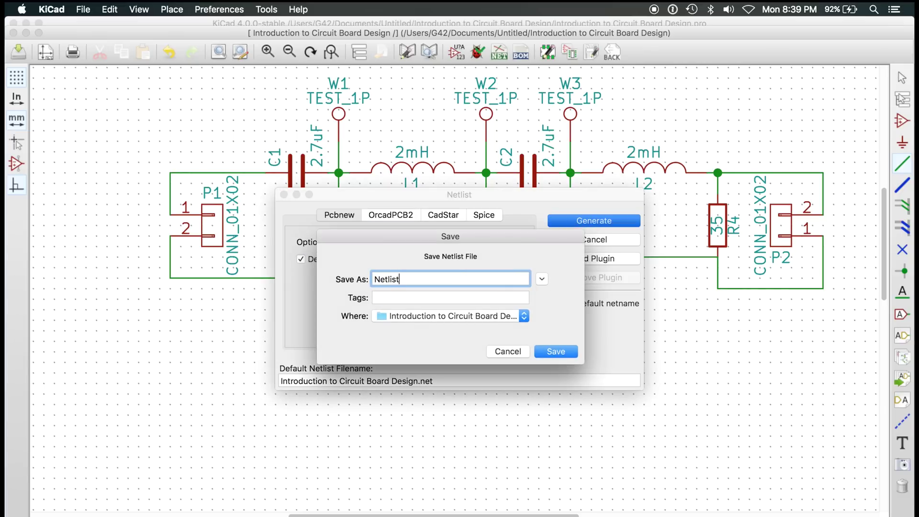
key(Return)
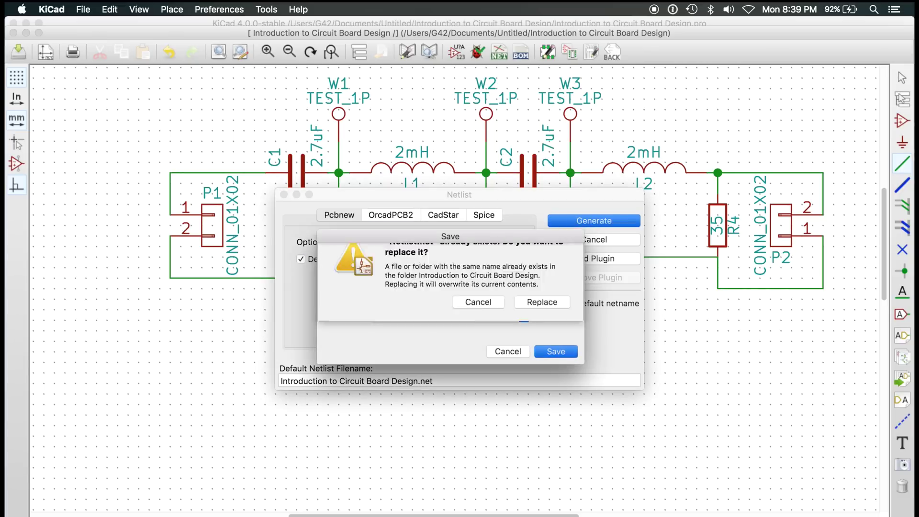
click(542, 320)
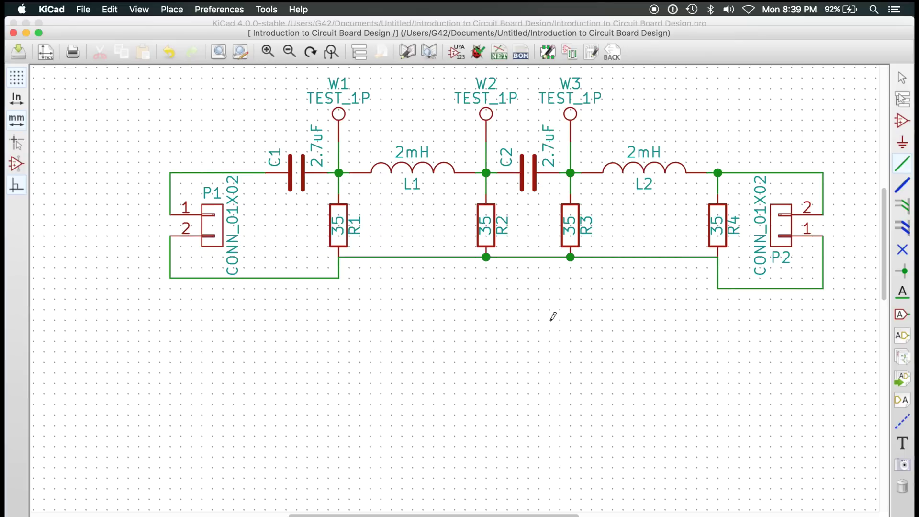